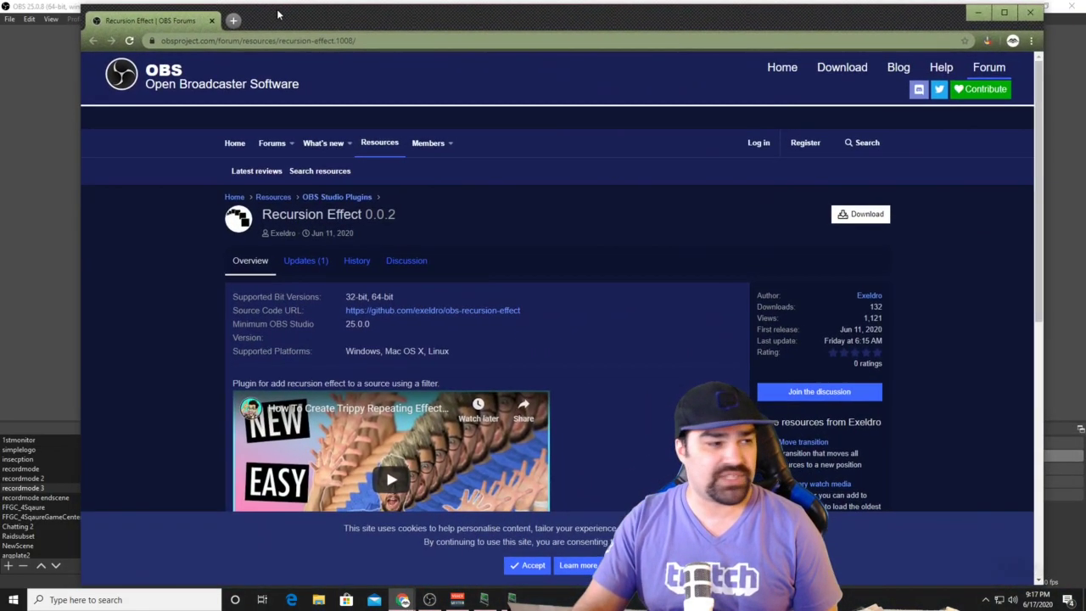
Bring the Recursion Effect 0.0.2 page fully into view, then view and dismiss its download files.
drag(278, 15, 289, 16)
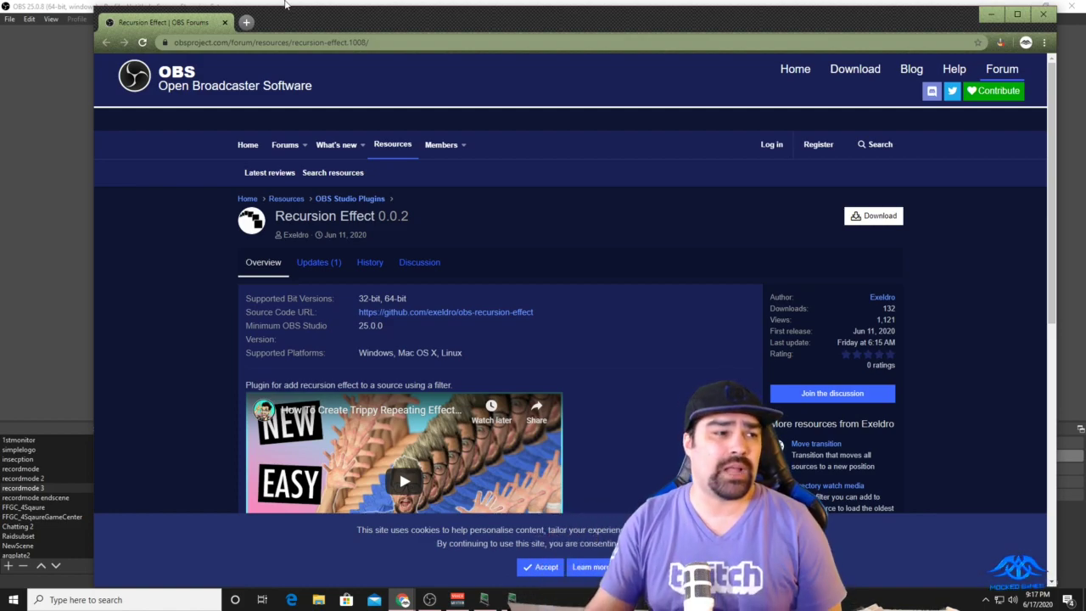
click(873, 216)
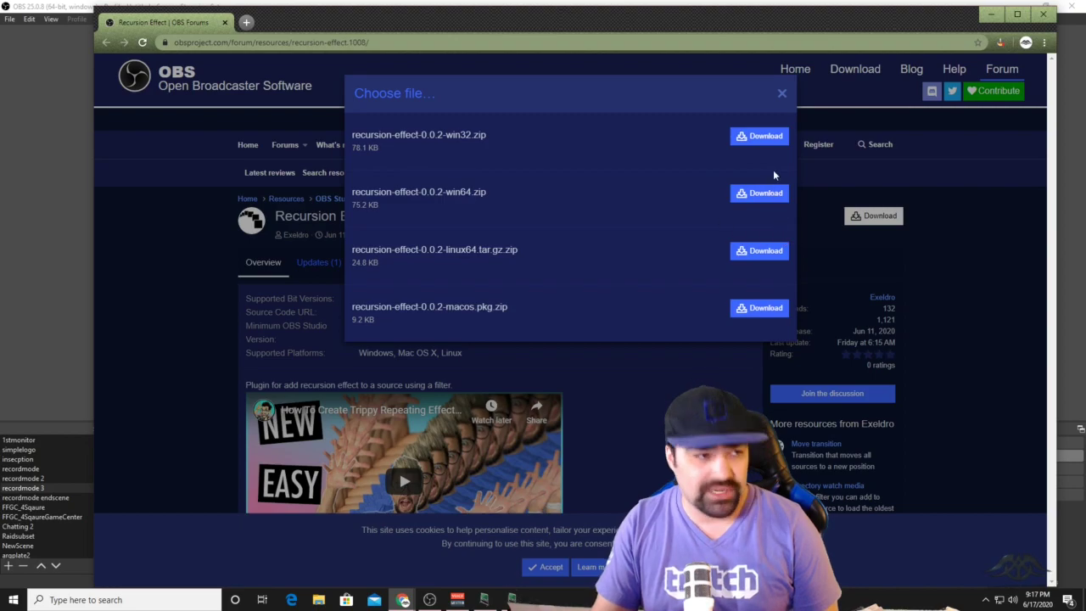
click(782, 96)
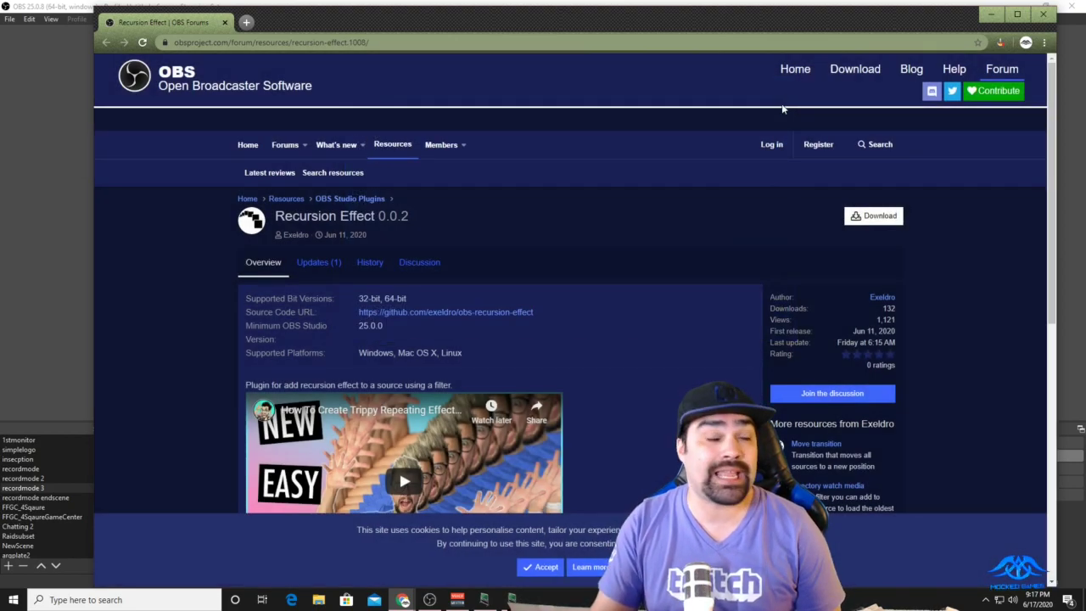
Copy the data and obs-plugins folders from recursion-effect-0.0.2-win64.zip in Downloads.
click(319, 599)
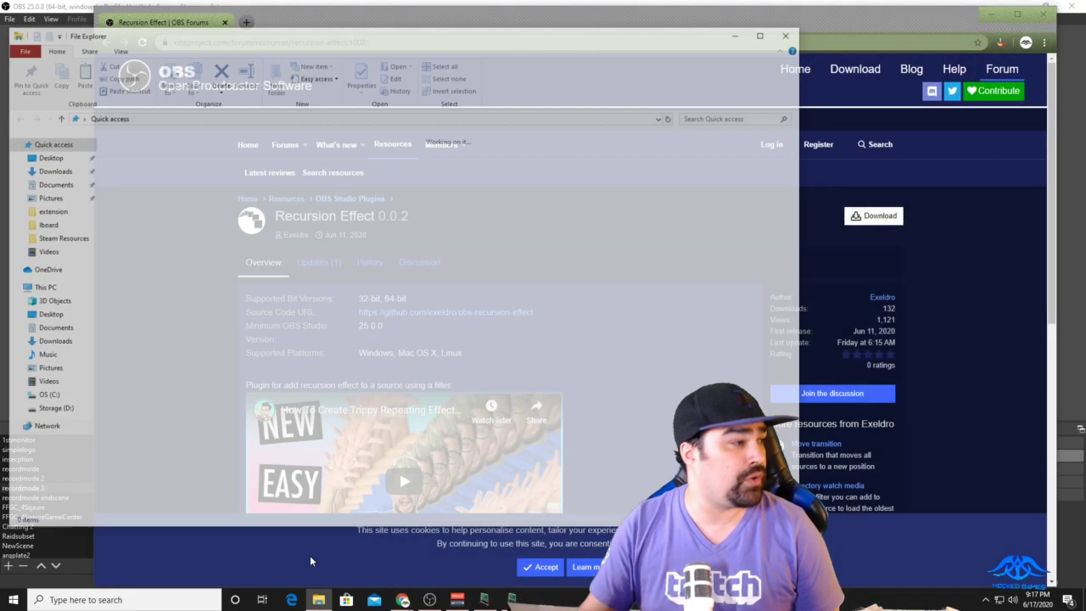
click(50, 169)
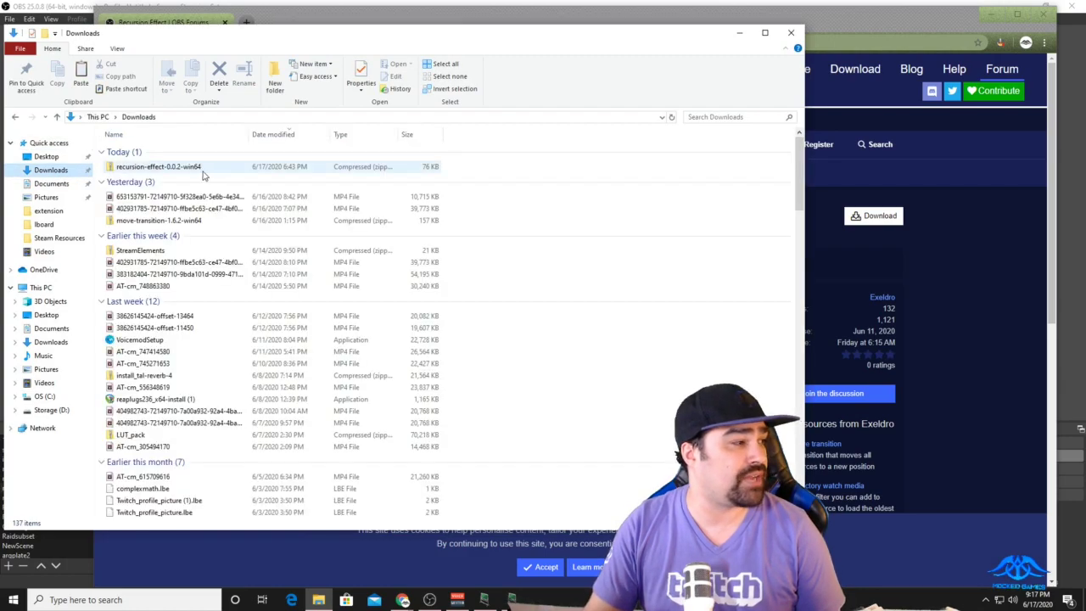
double_click(176, 169)
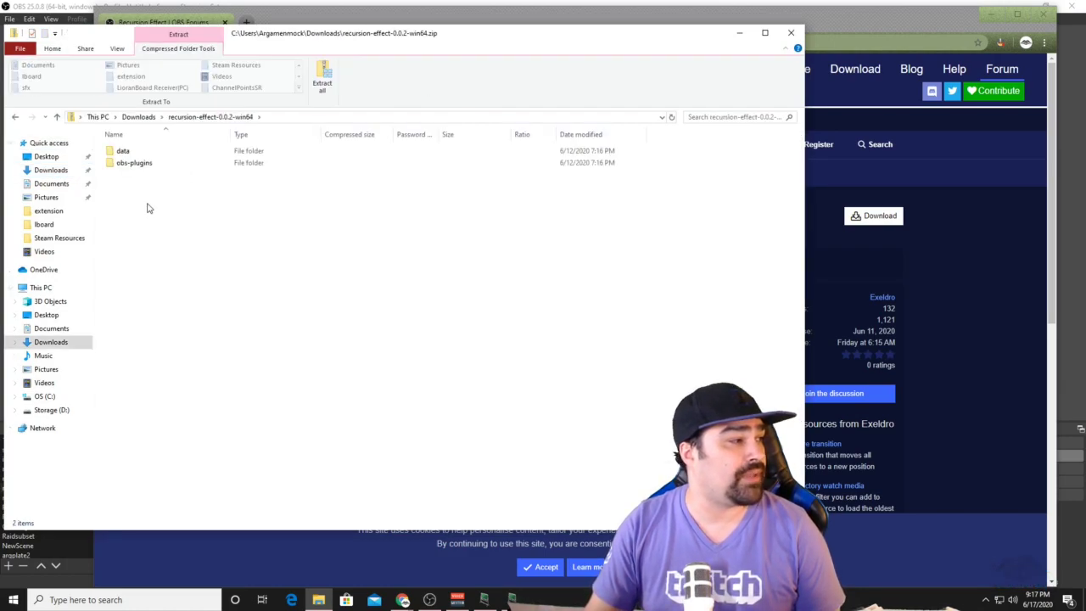
drag(149, 195, 112, 147)
right_click(141, 165)
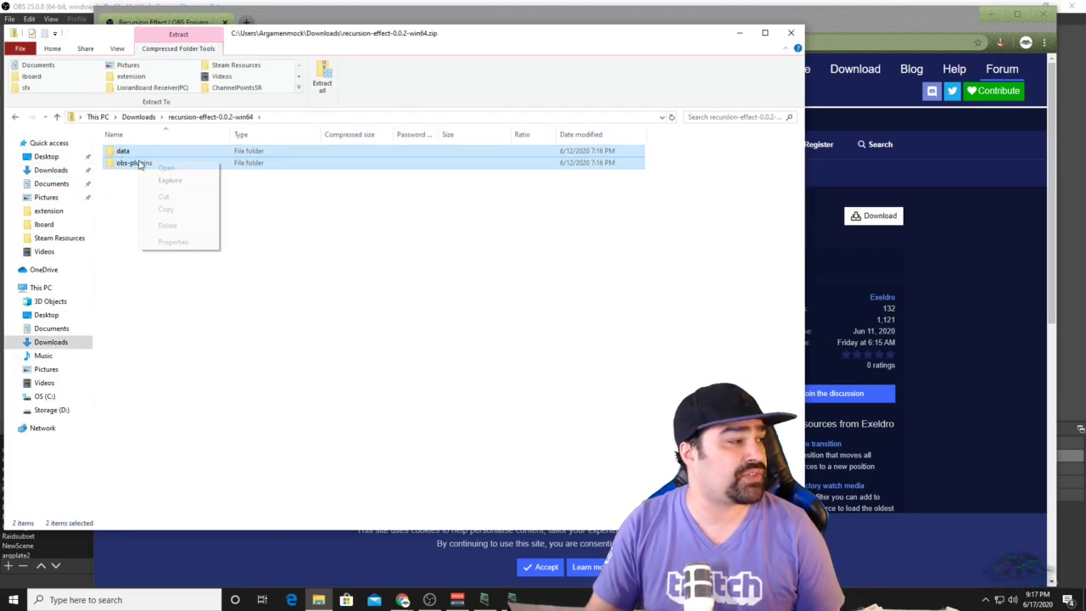
click(167, 209)
click(352, 230)
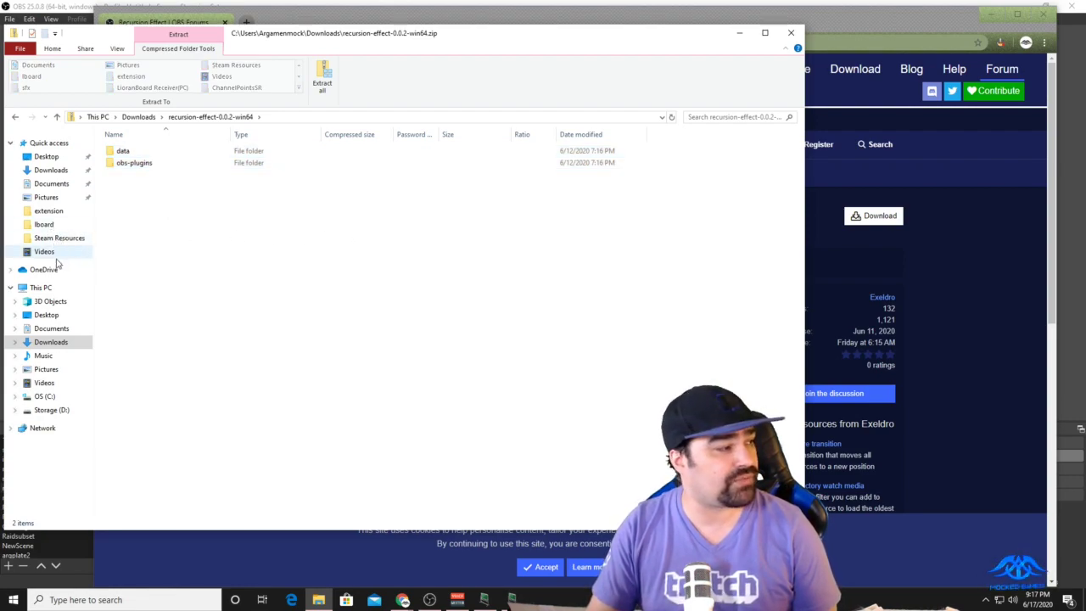
Navigate to C:\Program Files\obs and bring up its folder actions for pasting.
click(42, 288)
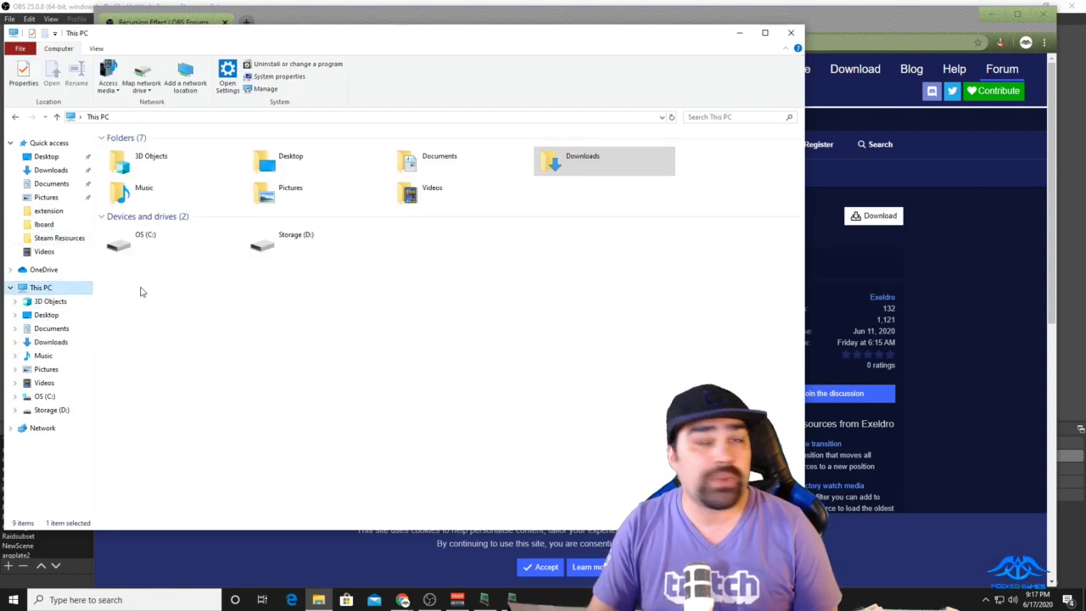
double_click(181, 249)
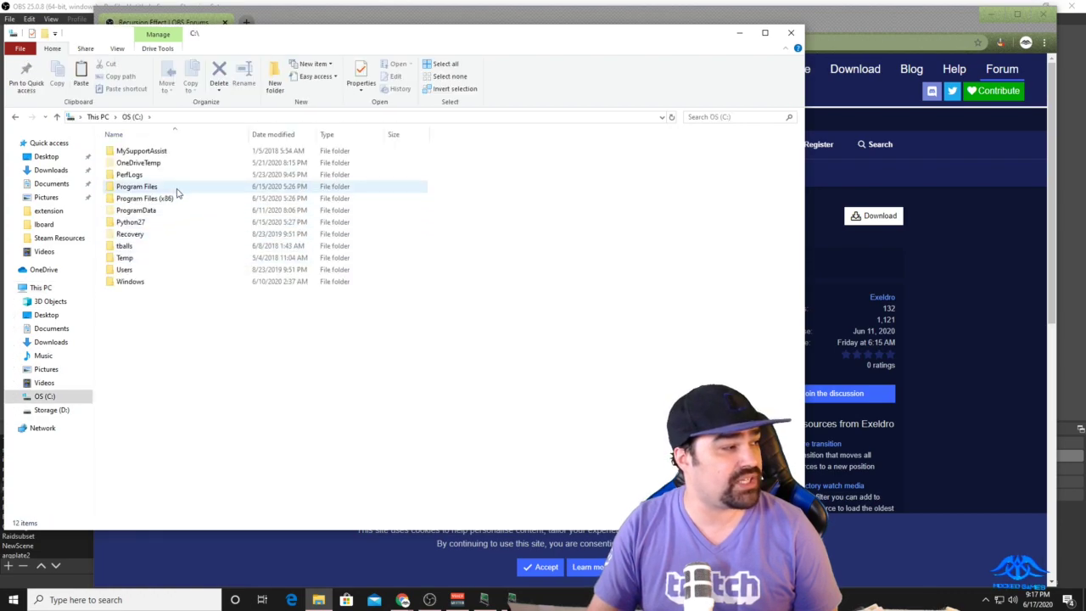
double_click(176, 188)
click(142, 238)
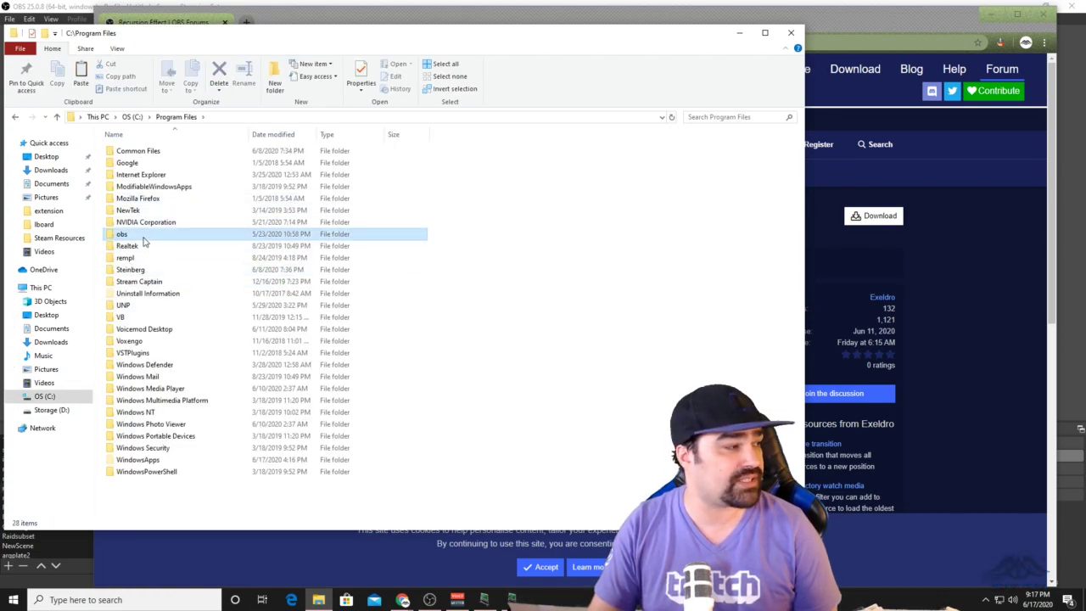
double_click(143, 241)
right_click(334, 290)
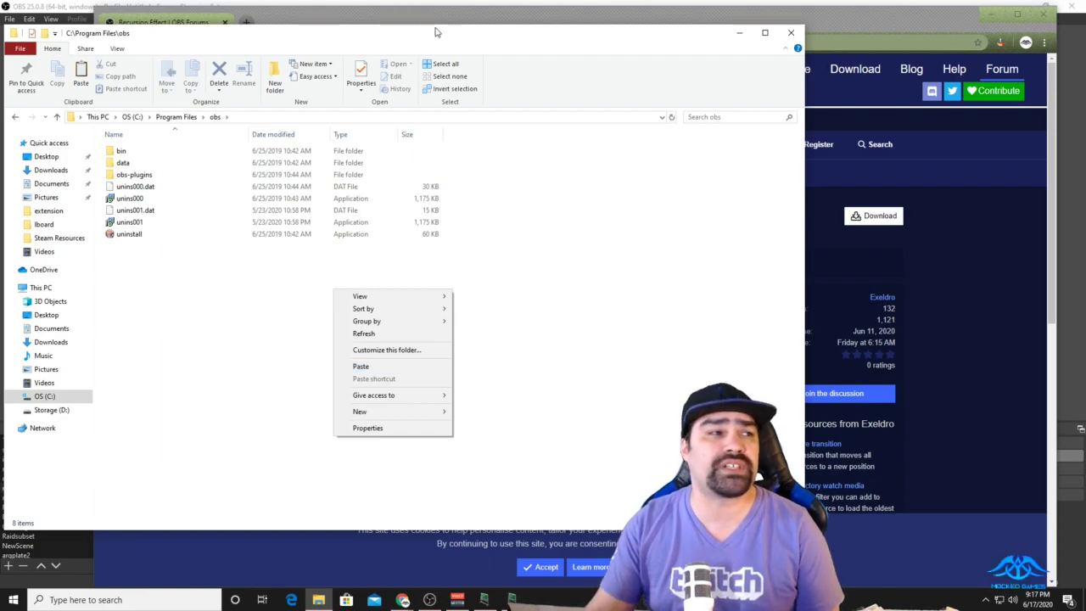
Paste the plugin folders into the obs install folder and close File Explorer.
click(791, 32)
click(790, 33)
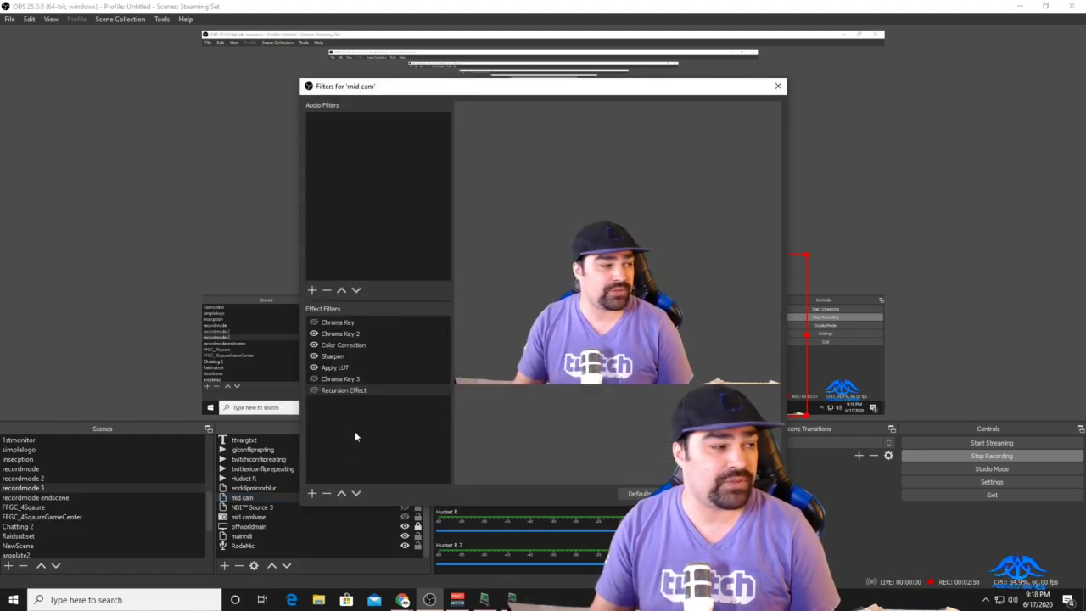
Remove the old Recursion Effect filter from mid cam and add a new one with the default name.
click(341, 391)
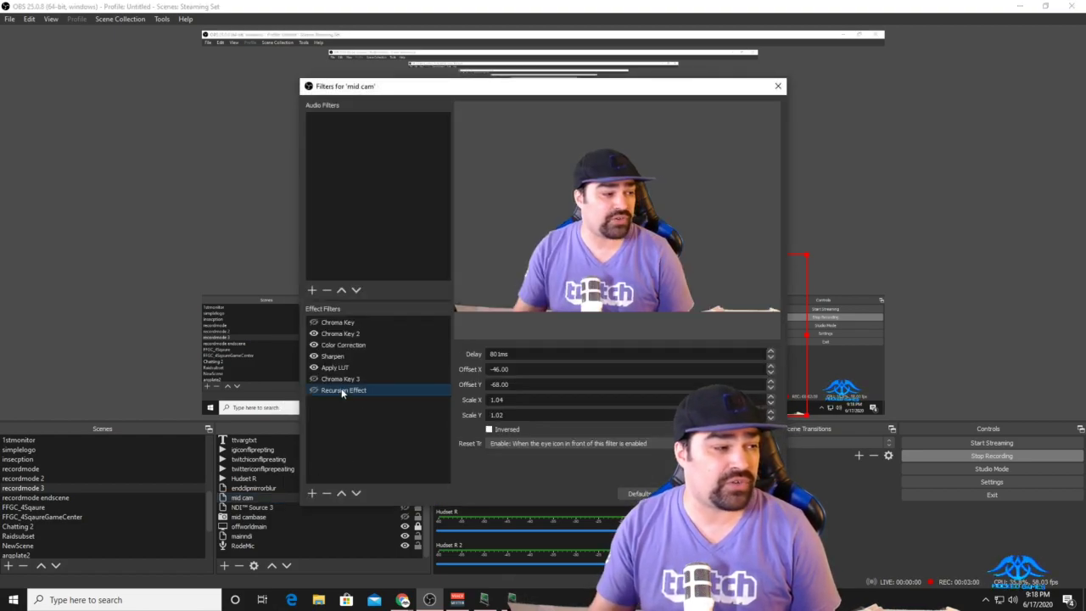
click(326, 492)
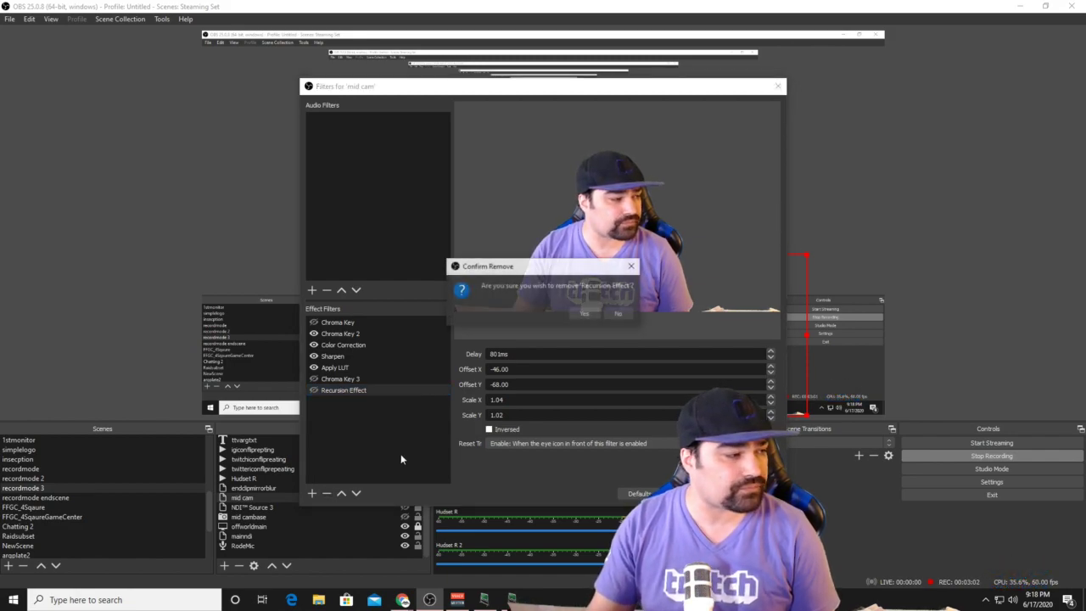
click(577, 312)
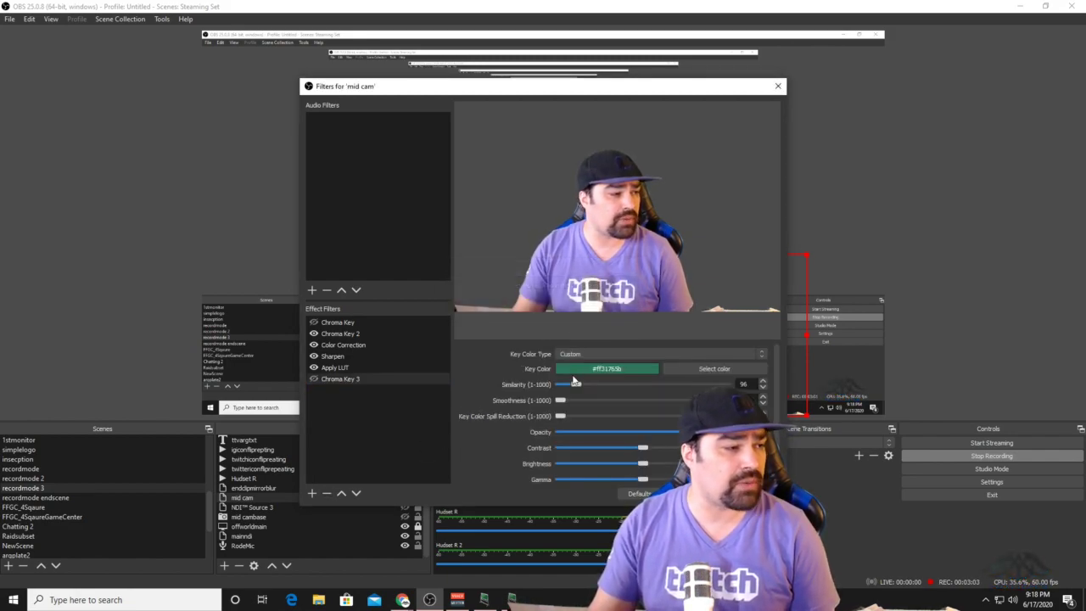
click(311, 493)
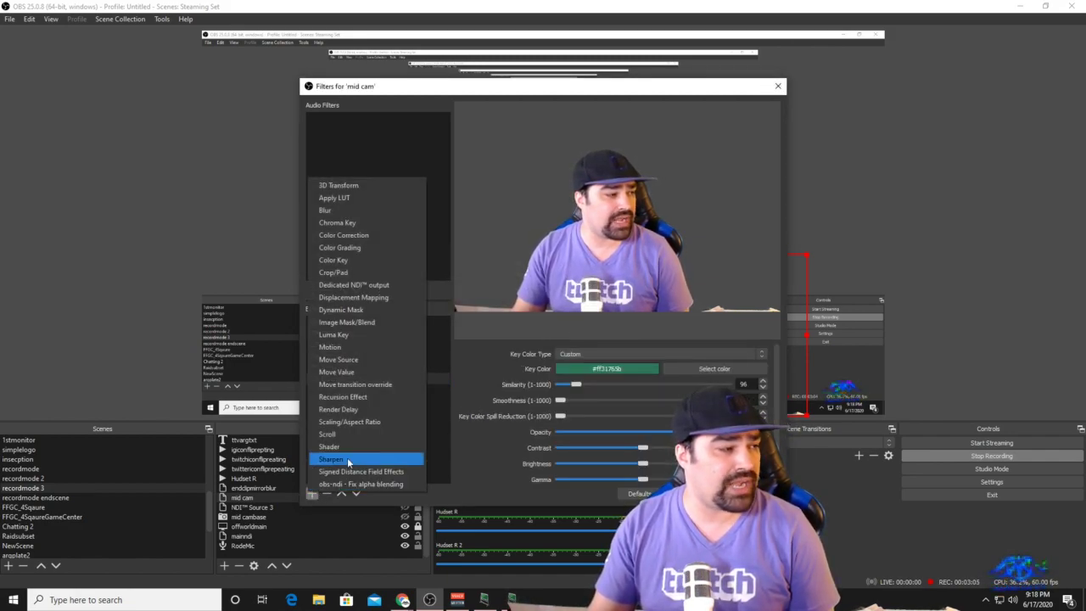
click(374, 400)
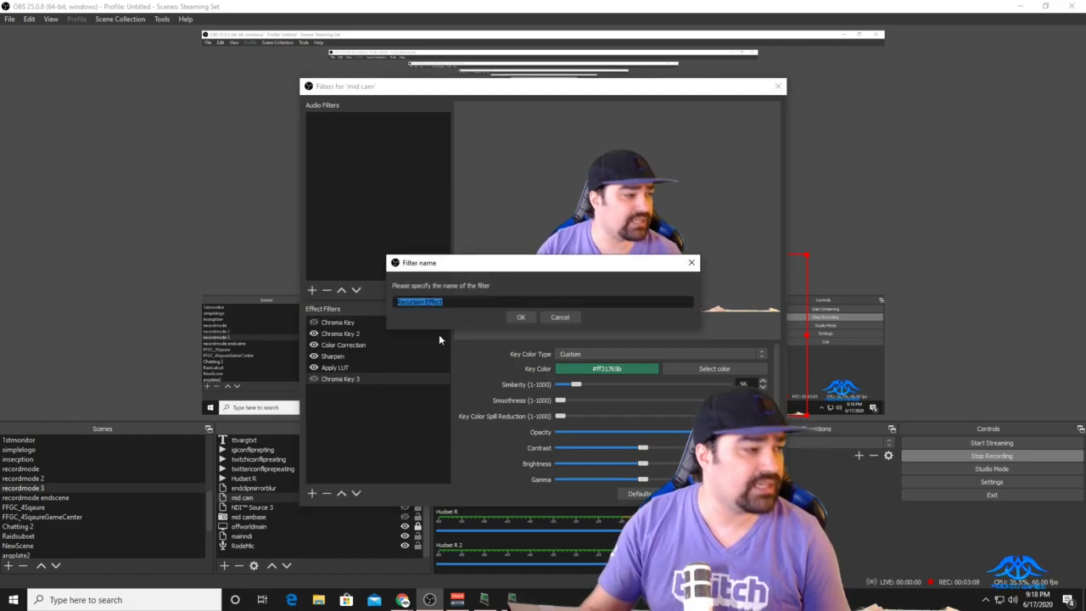
click(519, 317)
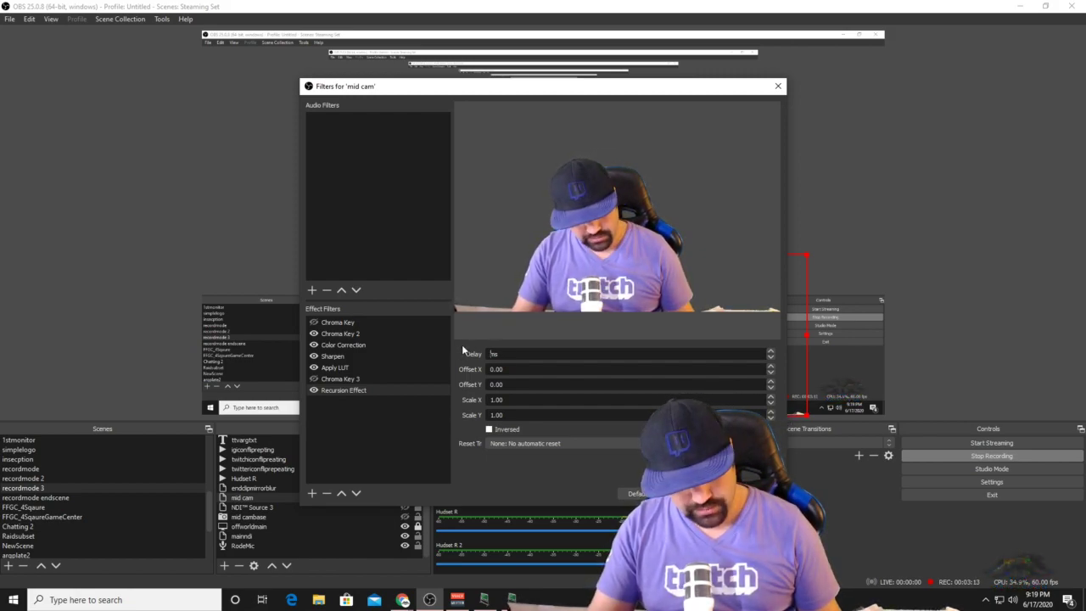
Set delay 800 ms, Scale X 1.03, Scale Y 1.06, and offsets -8.00 and -6.00.
text(800)
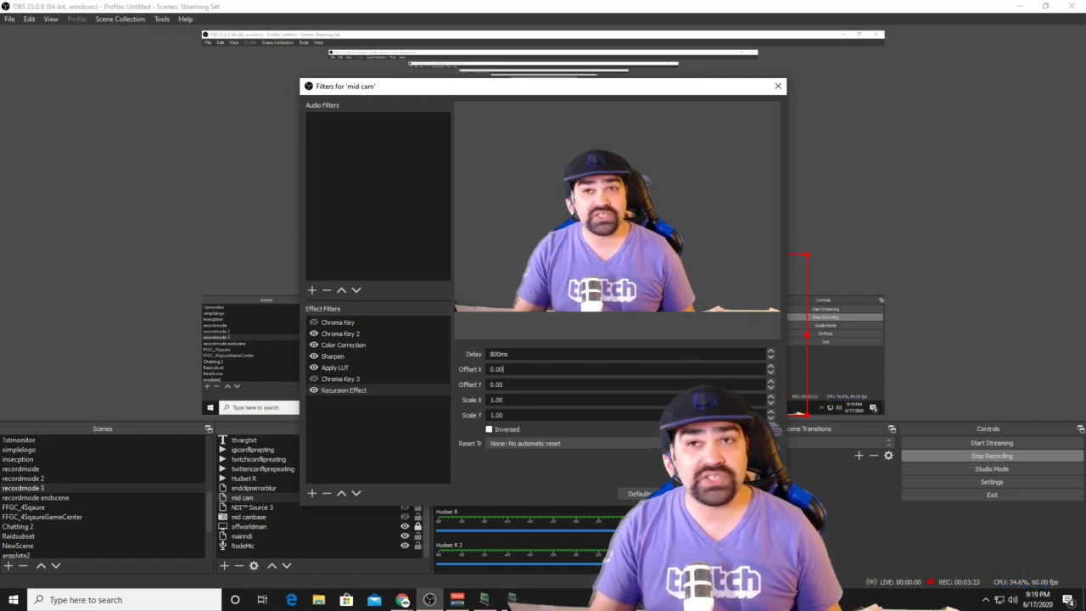
click(502, 369)
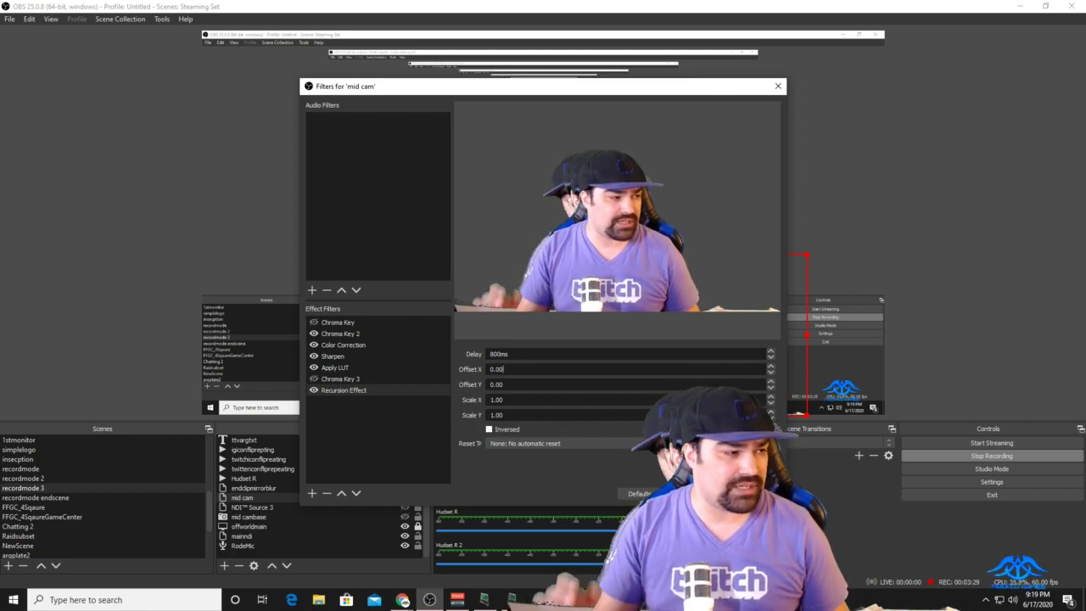
click(772, 403)
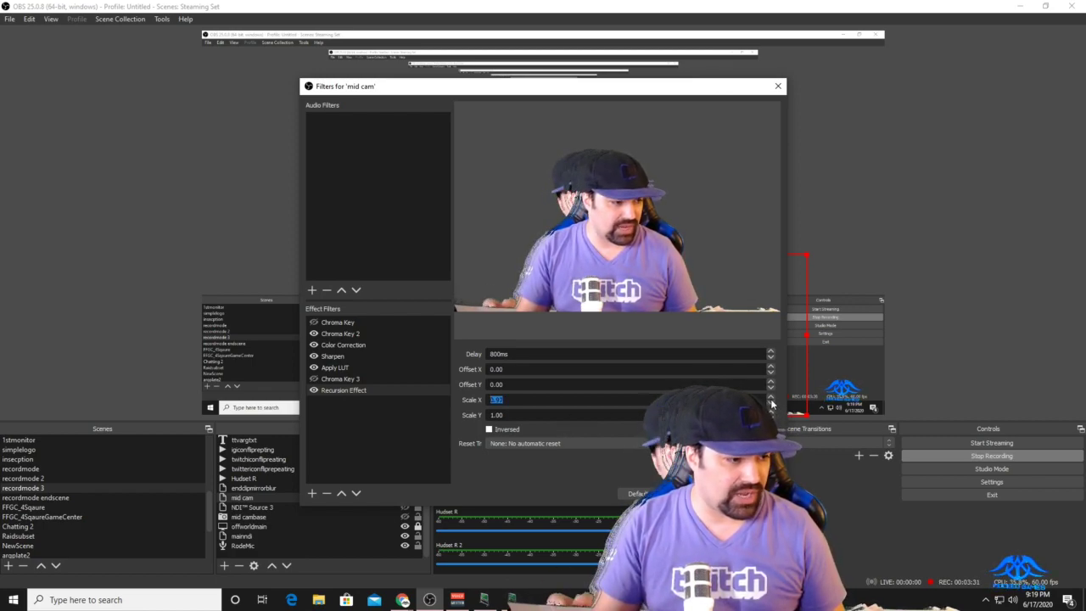
text(1.03)
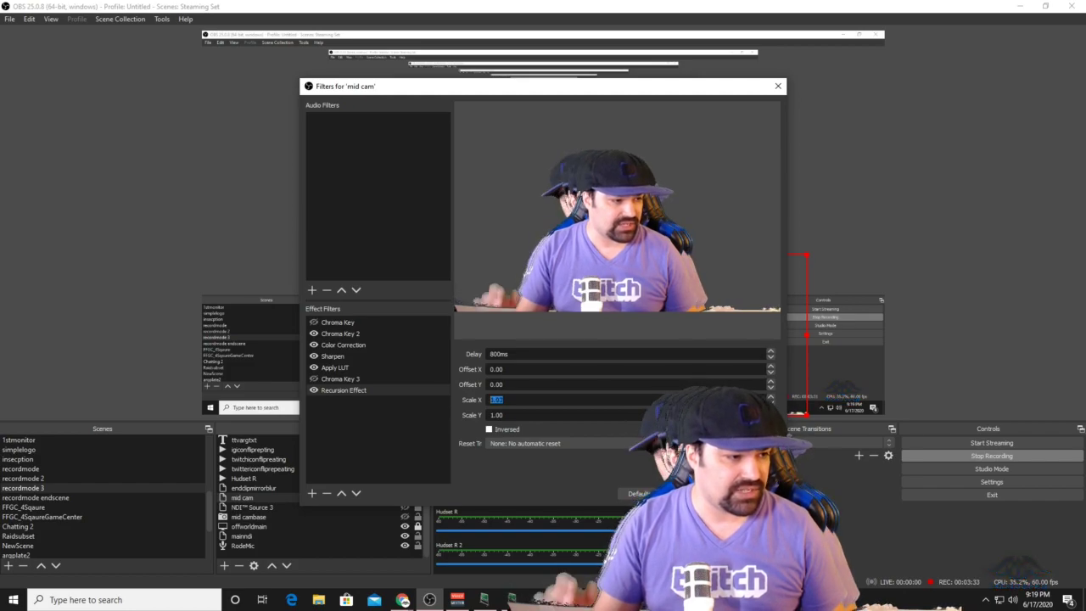
key(Tab)
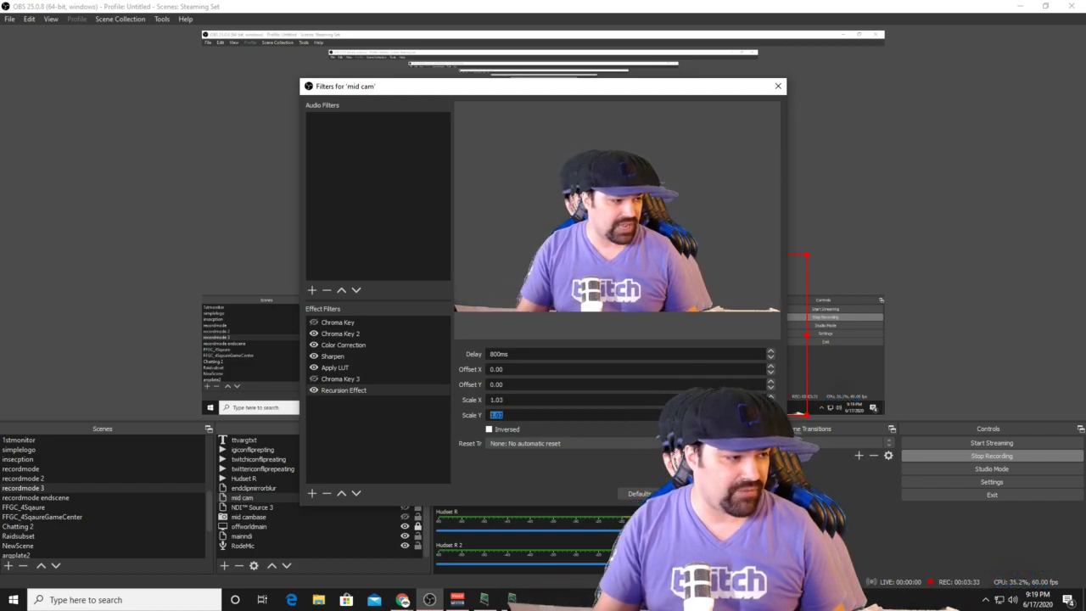
text(1.06)
click(771, 372)
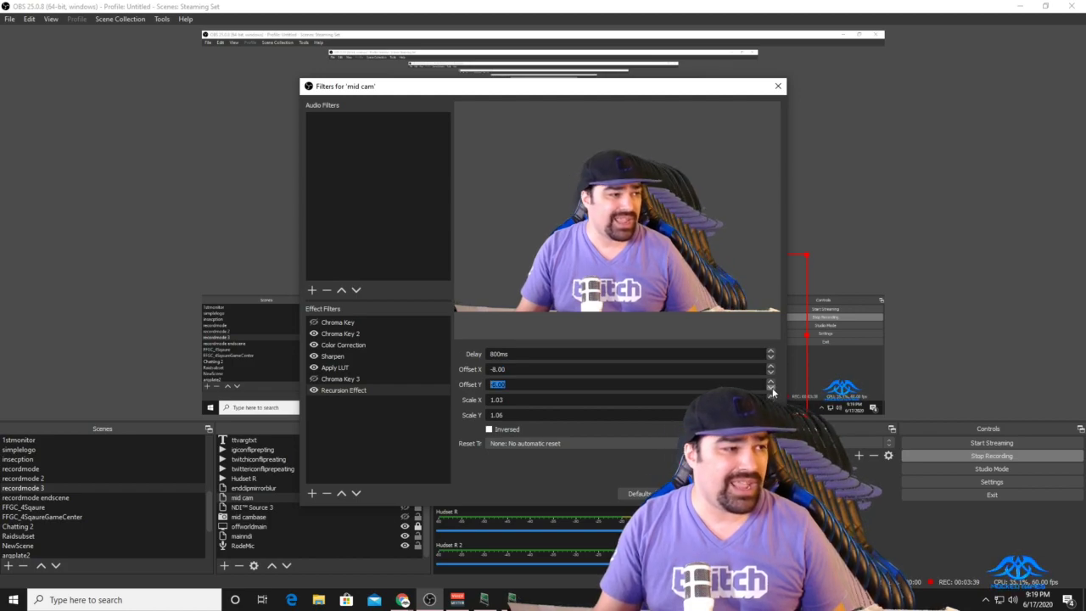
click(771, 388)
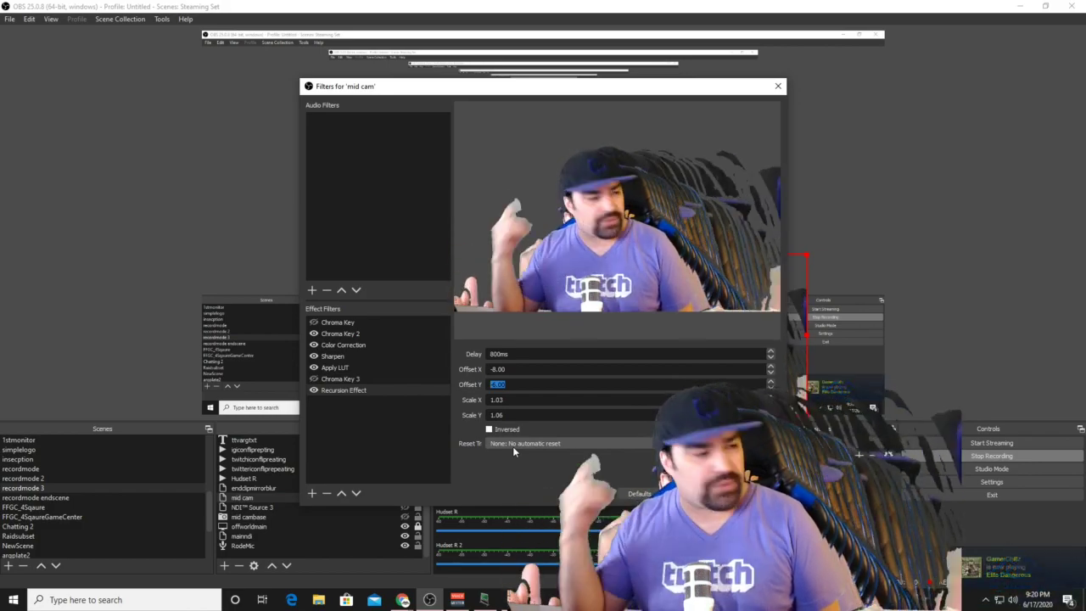
Set Reset Trigger to 'Enable: When the eye icon in front of this filter is enabled'.
click(512, 443)
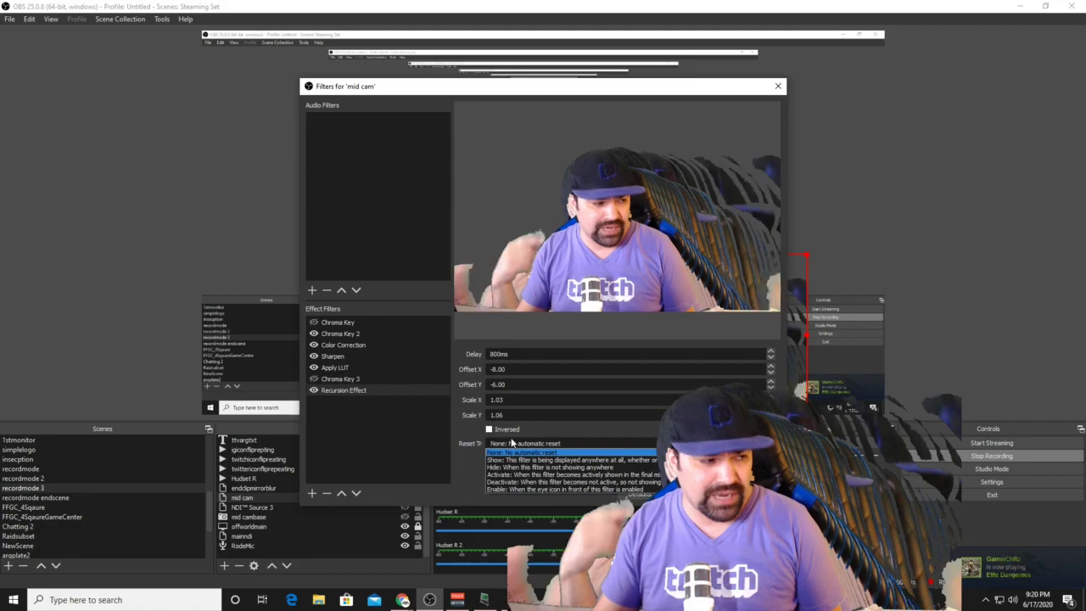
click(560, 489)
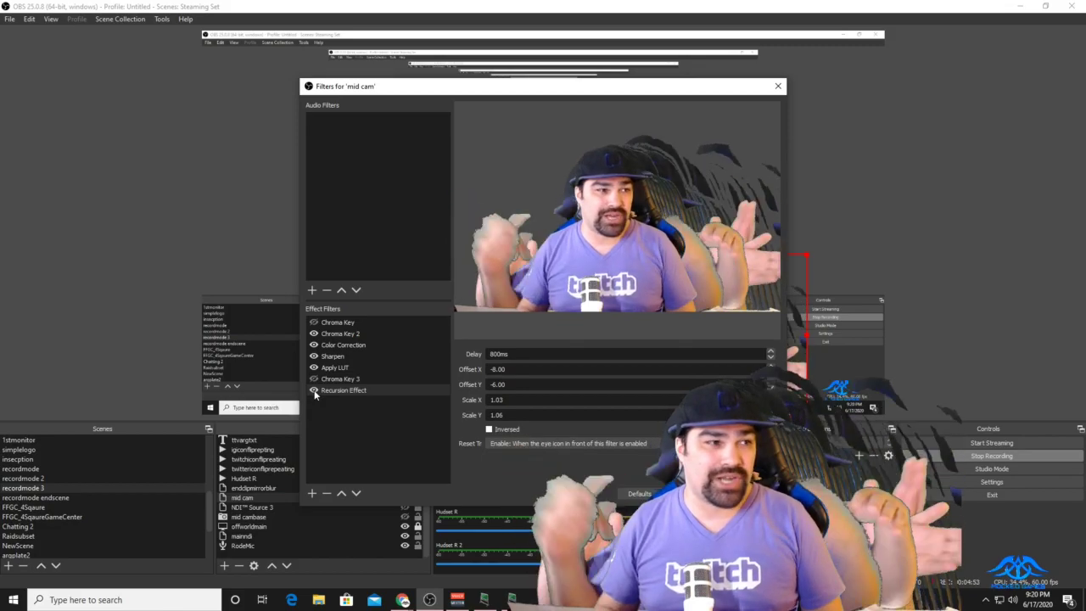
Close the Filters for 'mid cam' window with Escape.
key(Escape)
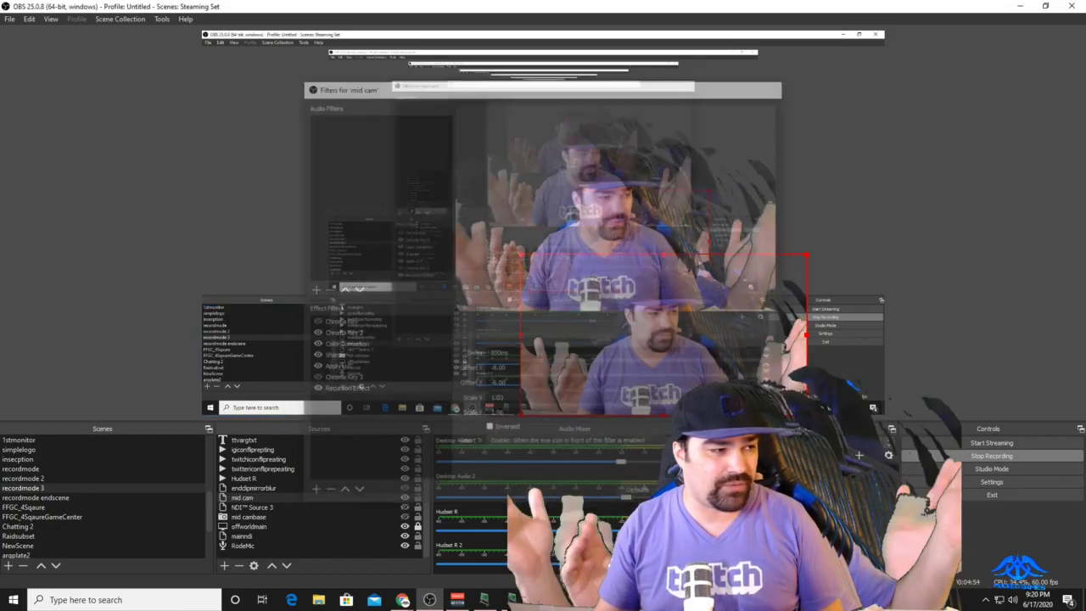